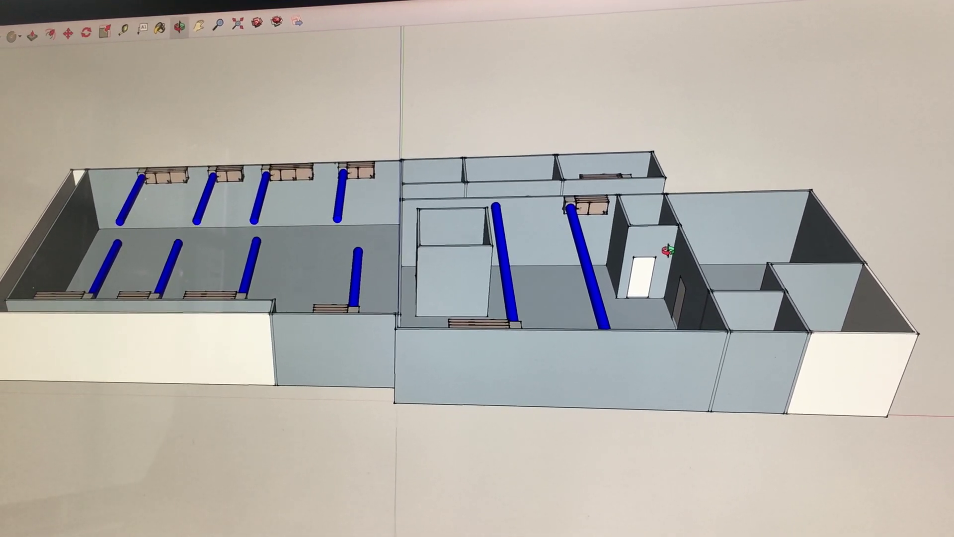
# Step: Orbit down to a low angle showing the smaller rooms' blue ducts and wall-mounted HVAC unit fronts
pyautogui.moveTo(656, 259)
pyautogui.mouseDown()
pyautogui.moveTo(458, 333)
pyautogui.moveTo(588, 326)
pyautogui.moveTo(405, 351)
pyautogui.moveTo(284, 395)
pyautogui.moveTo(194, 401)
pyautogui.moveTo(149, 390)
pyautogui.moveTo(175, 395)
pyautogui.moveTo(306, 354)
pyautogui.mouseUp()
pyautogui.scroll(1, 313, 357)
pyautogui.scroll(2, 320, 359)
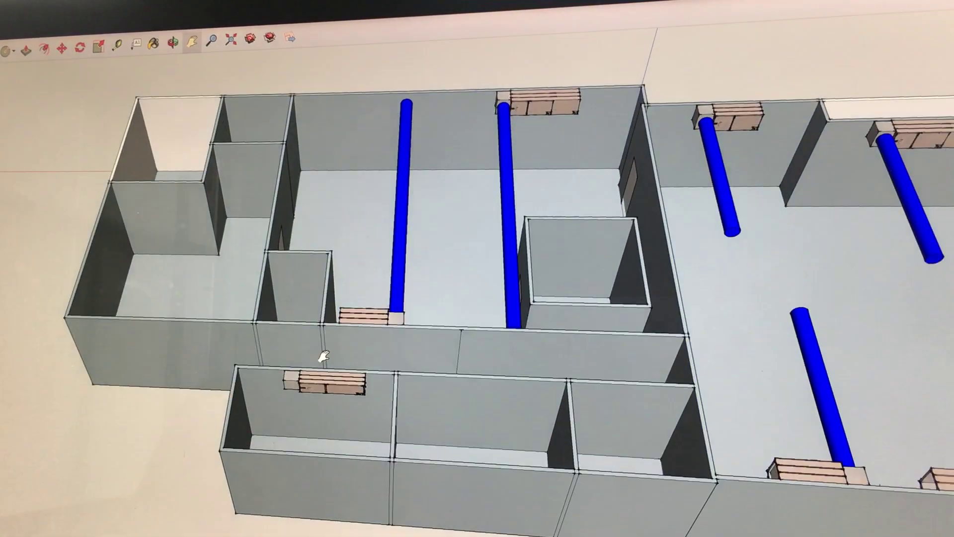
pyautogui.scroll(1, 324, 357)
pyautogui.scroll(1, 339, 404)
pyautogui.moveTo(339, 405)
pyautogui.mouseDown()
pyautogui.moveTo(300, 440)
pyautogui.moveTo(301, 418)
pyautogui.moveTo(330, 383)
pyautogui.mouseUp()
pyautogui.scroll(2, 321, 386)
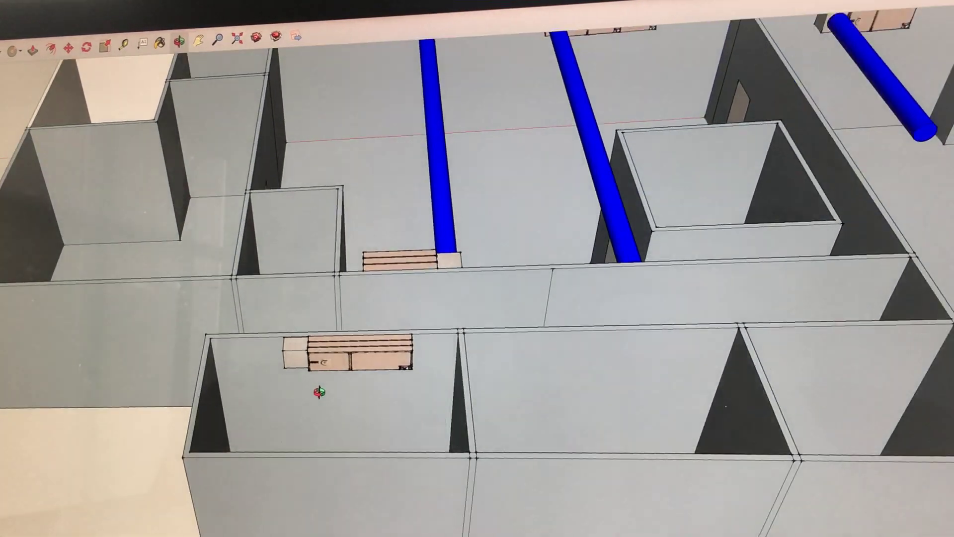
pyautogui.moveTo(314, 382); pyautogui.dragTo(313, 357)
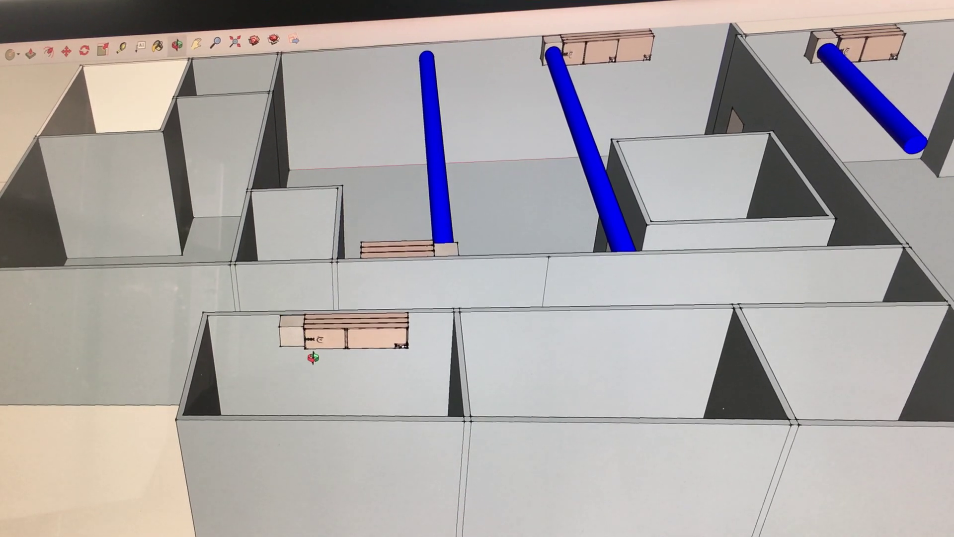